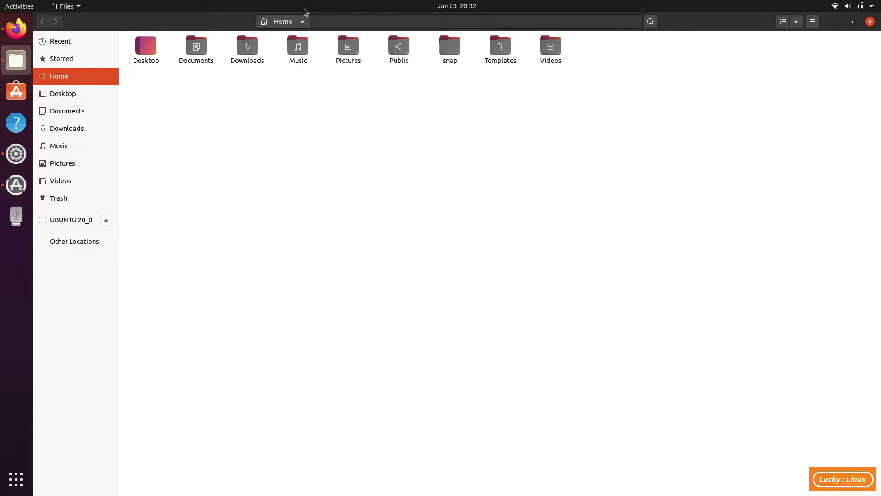
Show the Music folder in a smaller Files window, then bring Firefox to the front
{"action": "double_click", "coordinate": [299, 50]}
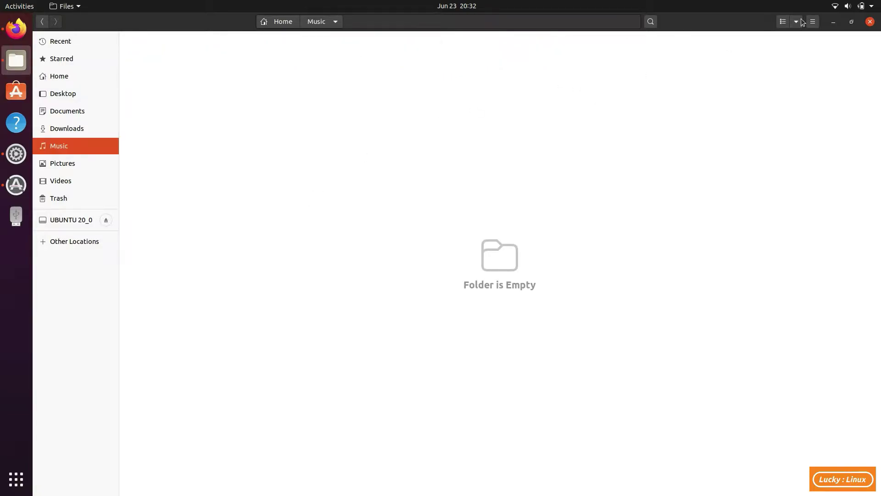
{"action": "left_click", "coordinate": [852, 22]}
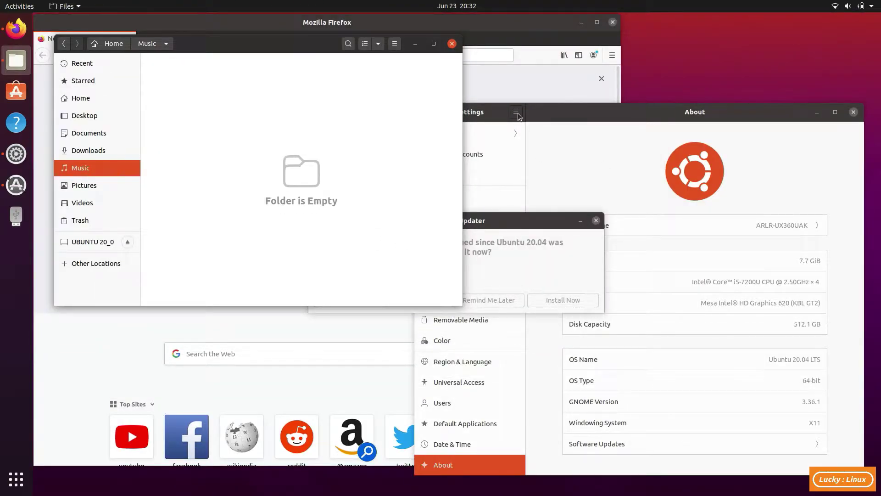
{"action": "left_click", "coordinate": [558, 26]}
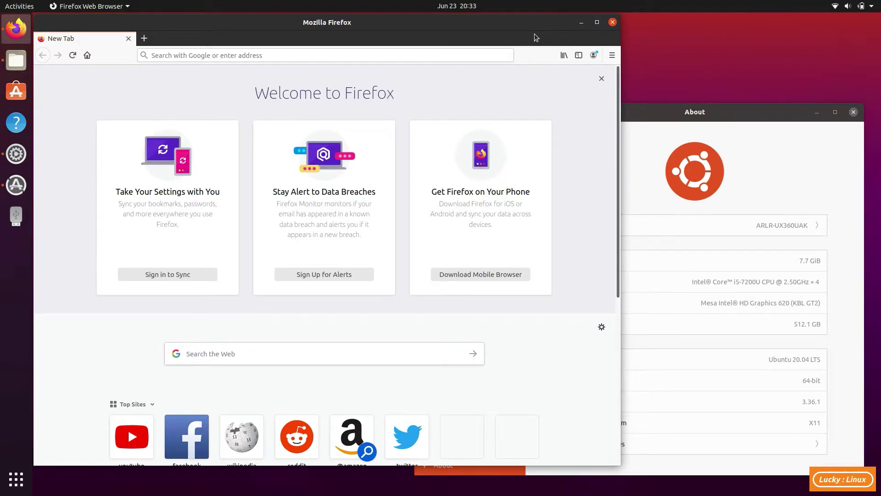
Add two more blank New Tab tabs in Firefox with Ctrl+T
{"action": "key", "text": "ctrl+t"}
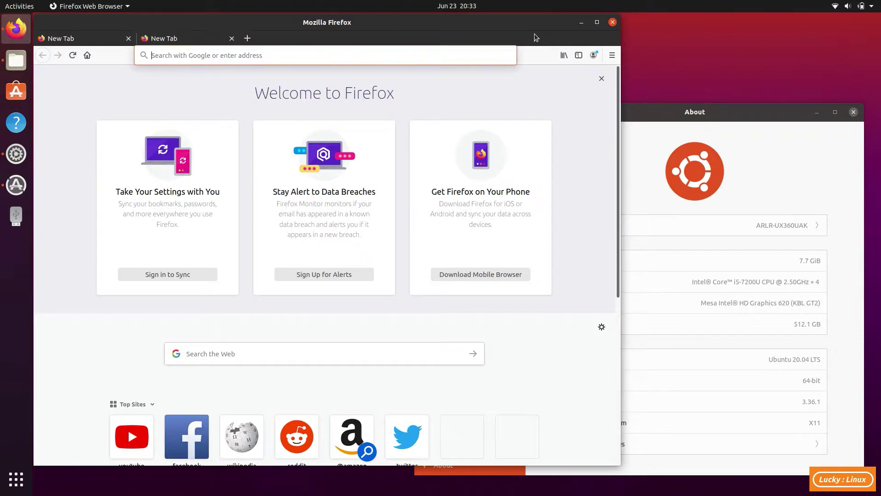
{"action": "key", "text": "ctrl+t"}
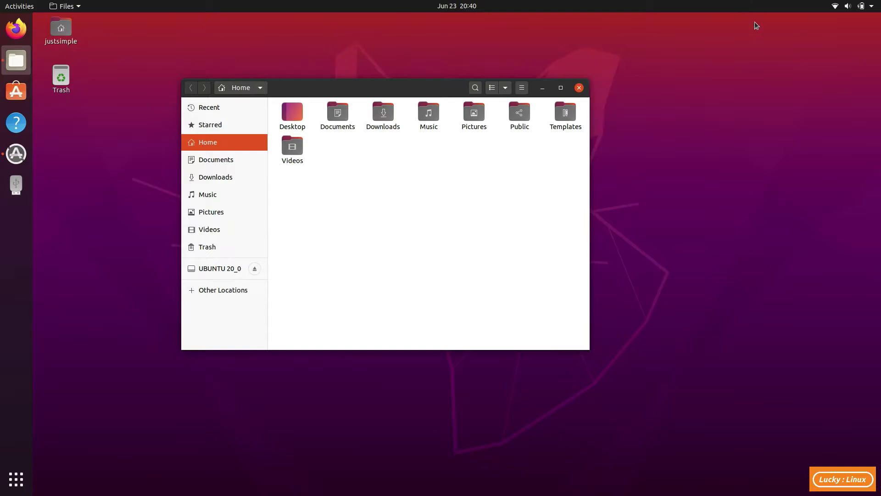
Launch Settings from the top-right system menu, showing the About page
{"action": "left_click", "coordinate": [873, 6]}
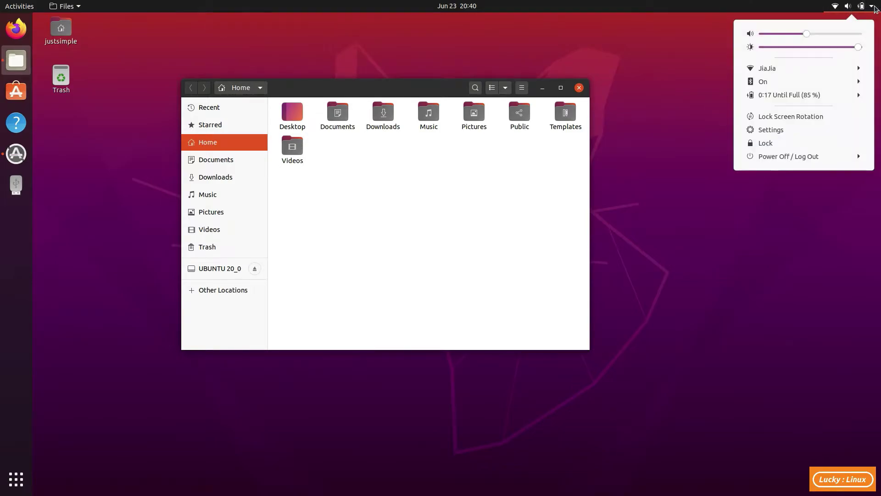
{"action": "left_click", "coordinate": [833, 156]}
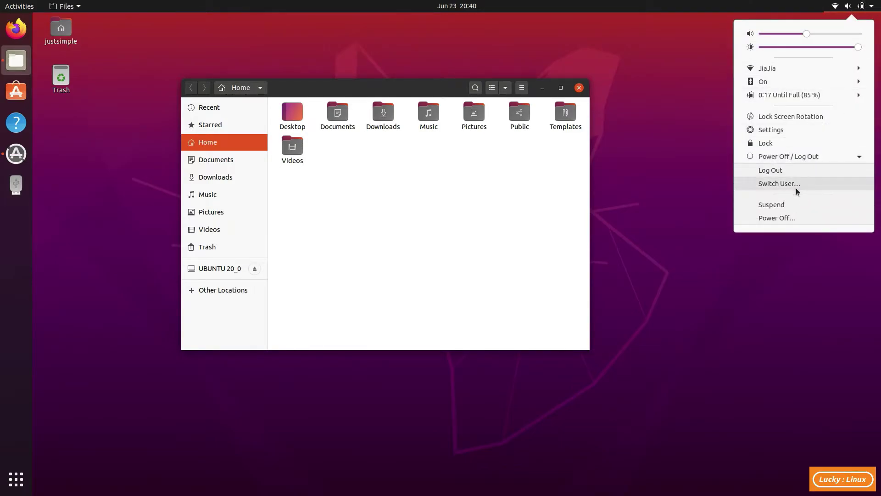
{"action": "left_click", "coordinate": [782, 130]}
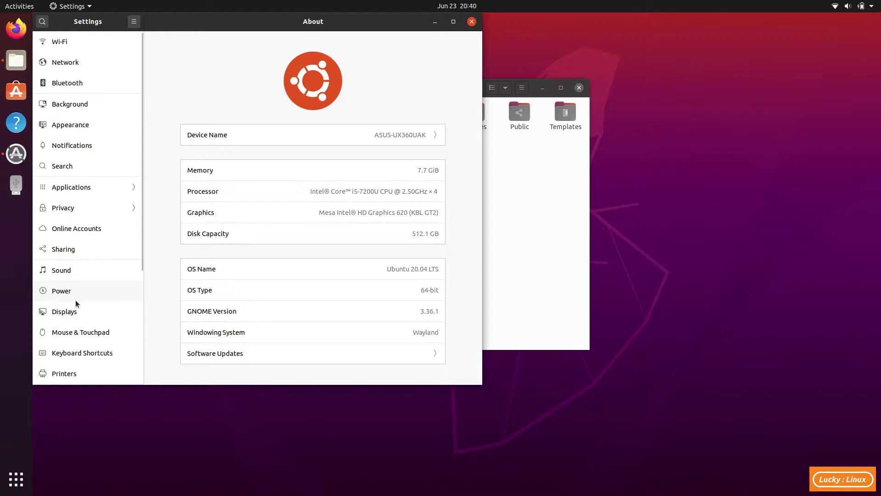
{"action": "scroll", "coordinate": [76, 300], "scroll_direction": "down", "scroll_amount": 5}
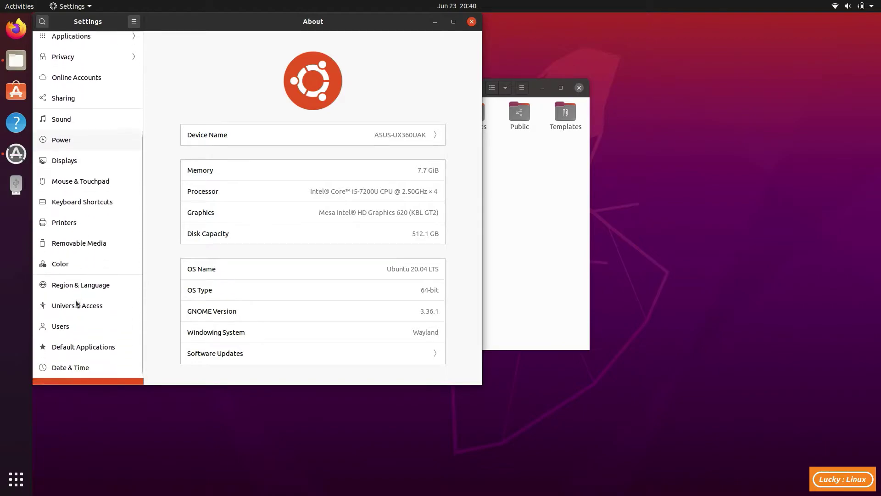
Switch Tap to Click off on the Mouse & Touchpad settings page
{"action": "left_click", "coordinate": [93, 184]}
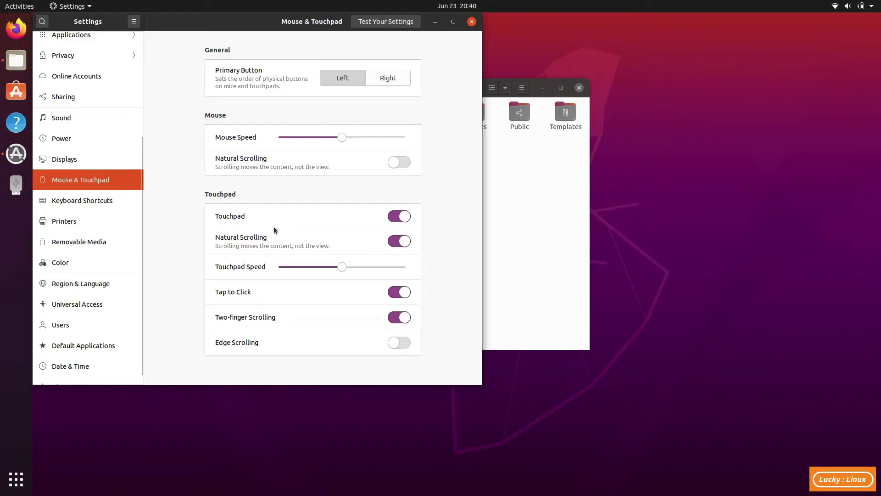
{"action": "left_click", "coordinate": [400, 292]}
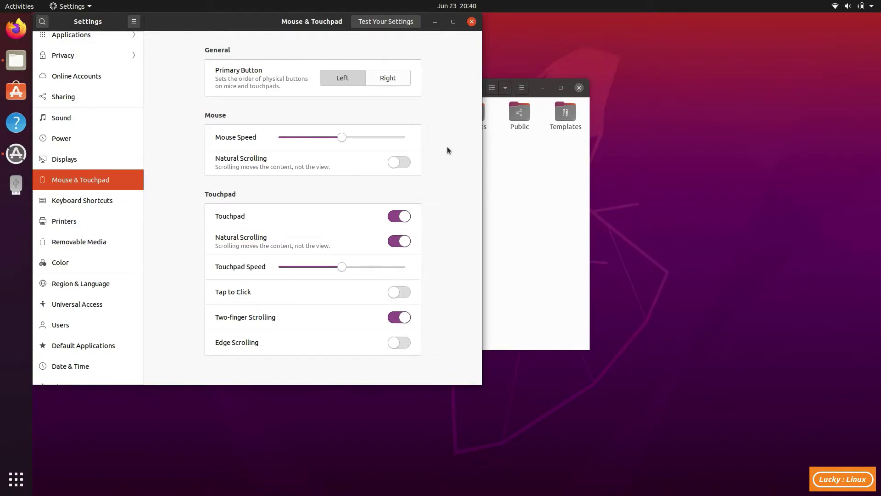
Close Settings and move the Files Home window to the upper left
{"action": "left_click", "coordinate": [472, 21]}
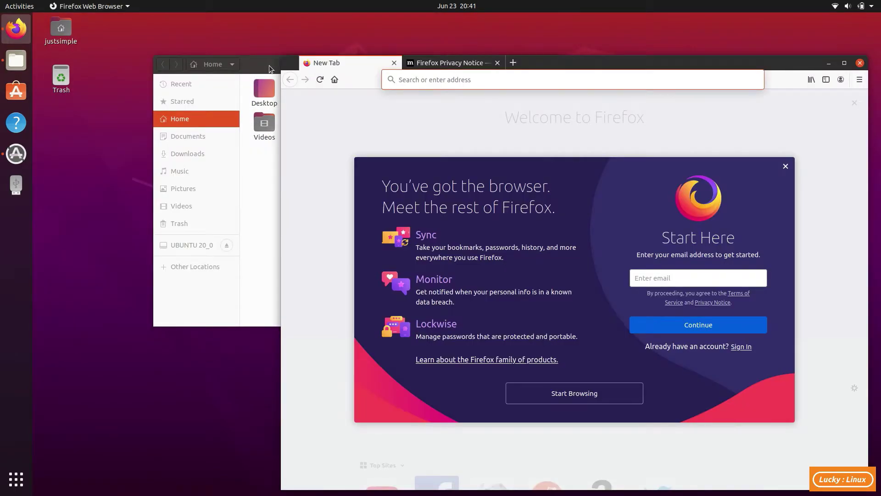
{"action": "left_click", "coordinate": [269, 65]}
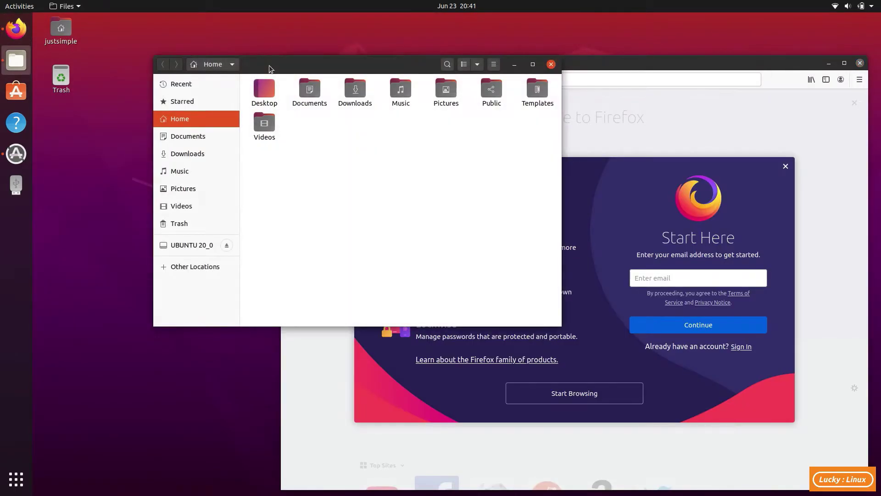
{"action": "left_click_drag", "start_coordinate": [269, 65], "coordinate": [172, 34]}
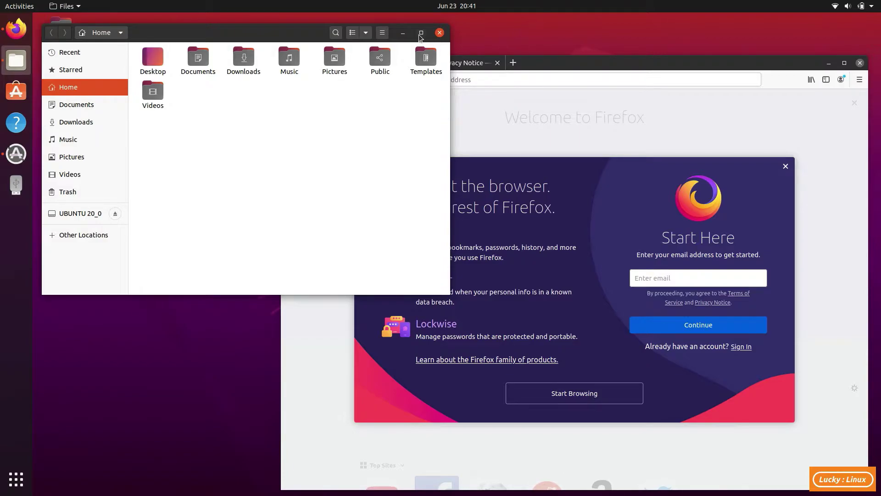
Close the leftover windows and bring up the Software Updater prompt
{"action": "left_click", "coordinate": [438, 33]}
{"action": "left_click", "coordinate": [471, 22]}
{"action": "left_click", "coordinate": [16, 154]}
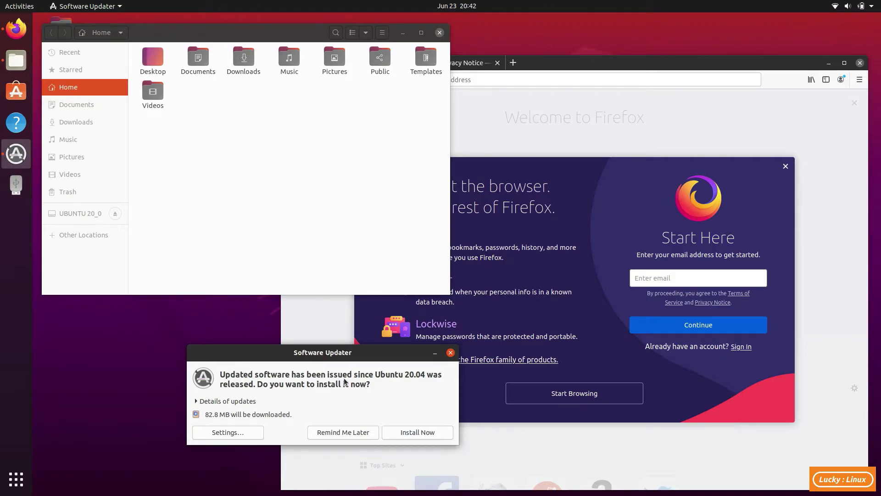
Move the Software Updater prompt up and left, away from the screen bottom
{"action": "mouse_move", "coordinate": [370, 353]}
{"action": "left_mouse_down"}
{"action": "mouse_move", "coordinate": [220, 307]}
{"action": "mouse_move", "coordinate": [227, 311]}
{"action": "left_mouse_up"}
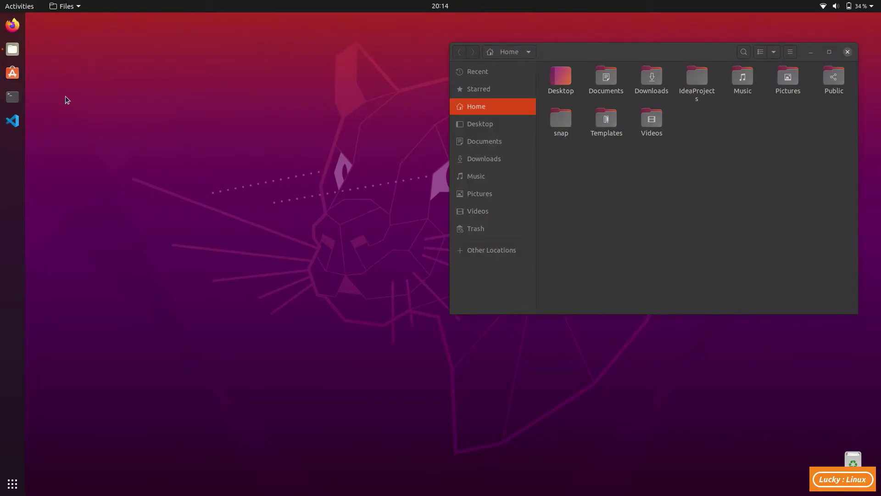
Run xinput in a new Terminal to list devices, including FTSC1000 at id 14
{"action": "left_click", "coordinate": [12, 97]}
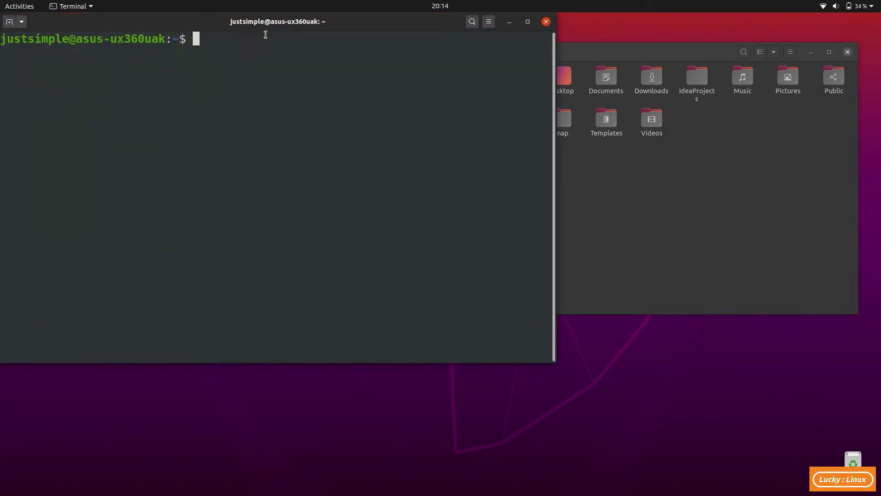
{"action": "left_click_drag", "start_coordinate": [278, 25], "coordinate": [385, 50]}
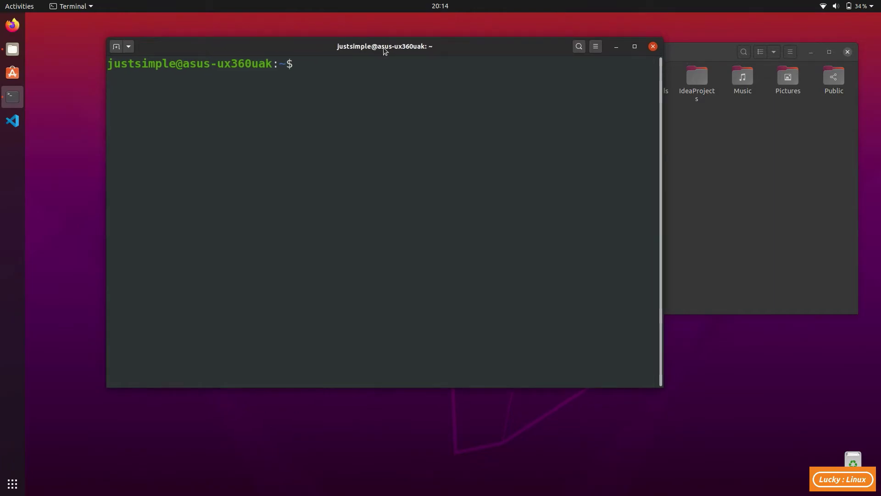
{"action": "type", "text": "xino"}
{"action": "key", "text": "BackSpace"}
{"action": "type", "text": "put"}
{"action": "key", "text": "Return"}
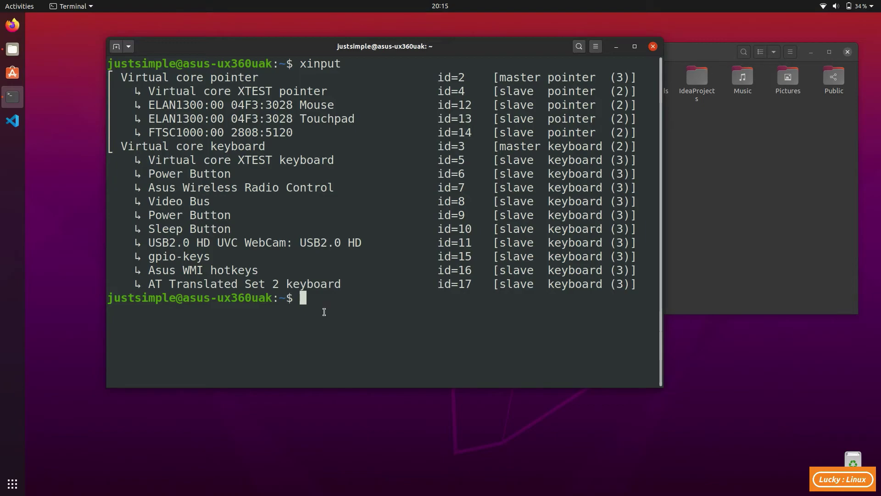
{"action": "type", "text": "xinput"}
{"action": "type", "text": " di"}
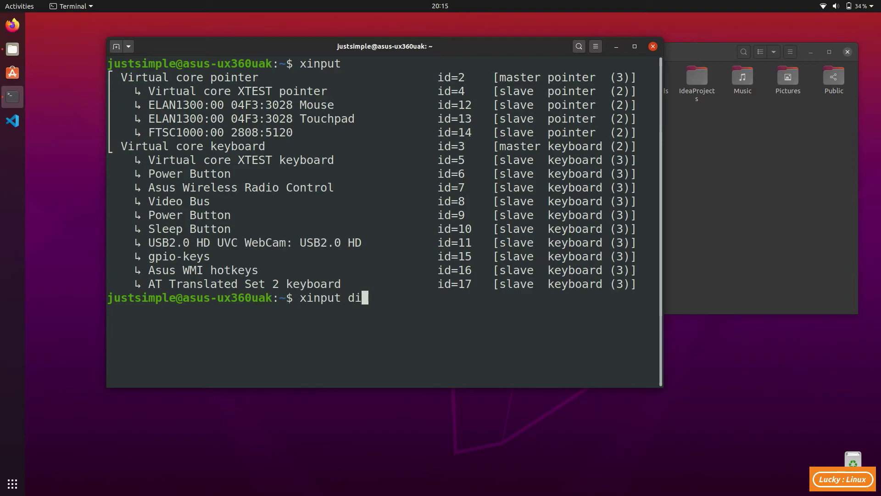
{"action": "type", "text": "sable"}
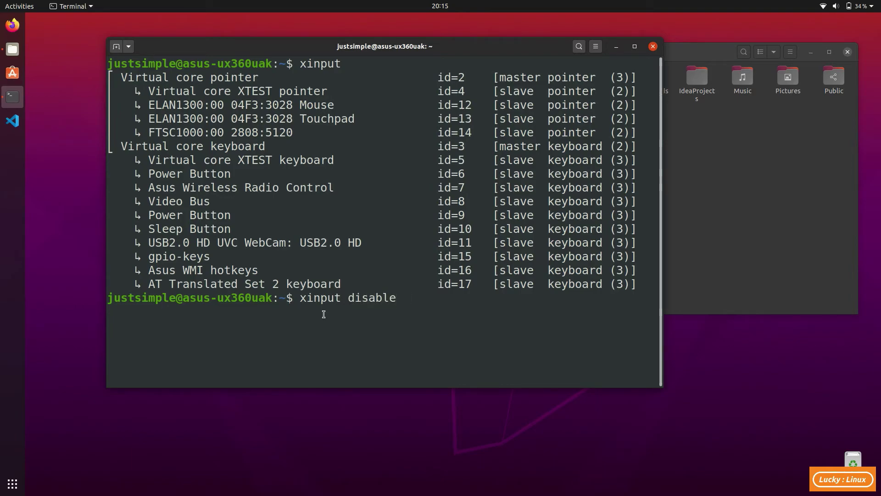
Run xinput disable 14 to turn off the FTSC1000 touchscreen
{"action": "triple_click", "coordinate": [323, 314]}
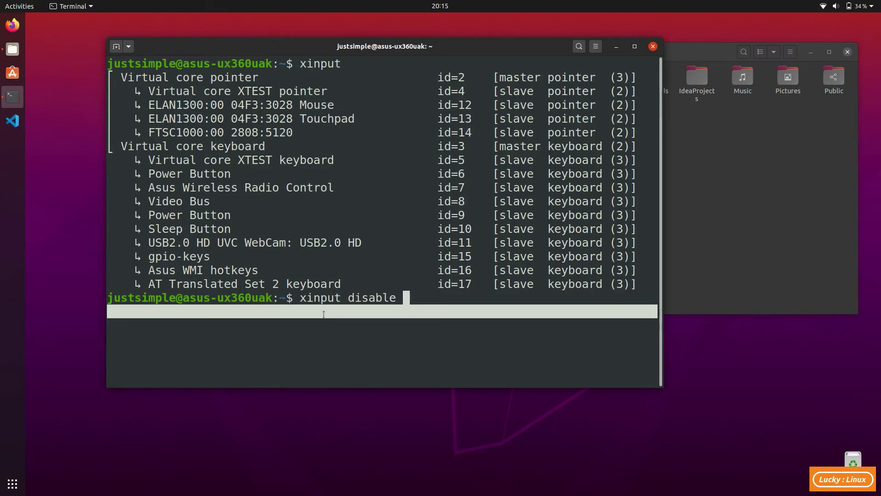
{"action": "type", "text": "14"}
{"action": "left_click", "coordinate": [431, 305]}
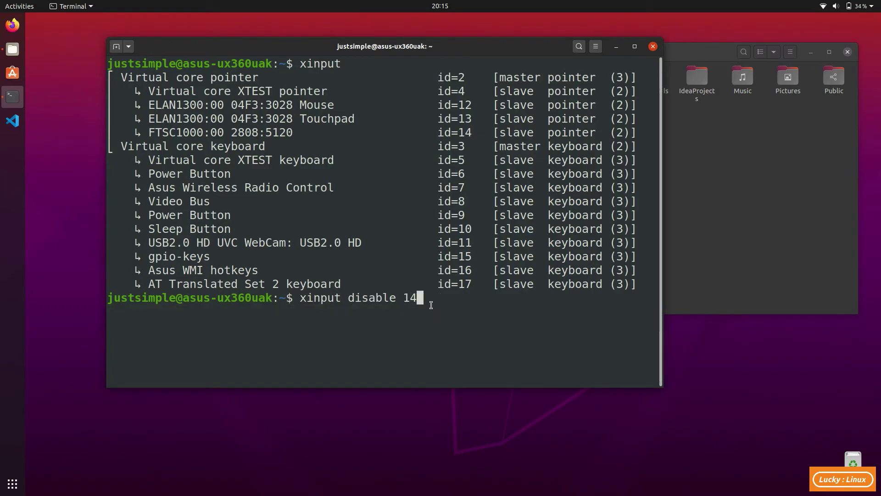
{"action": "key", "text": "Return"}
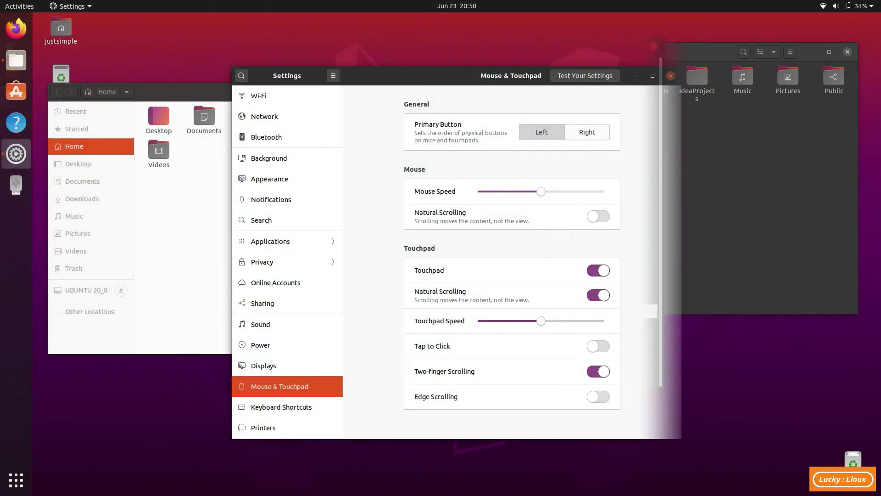
Move Settings to the right and launch Ubuntu Software
{"action": "left_click_drag", "start_coordinate": [420, 83], "coordinate": [607, 115]}
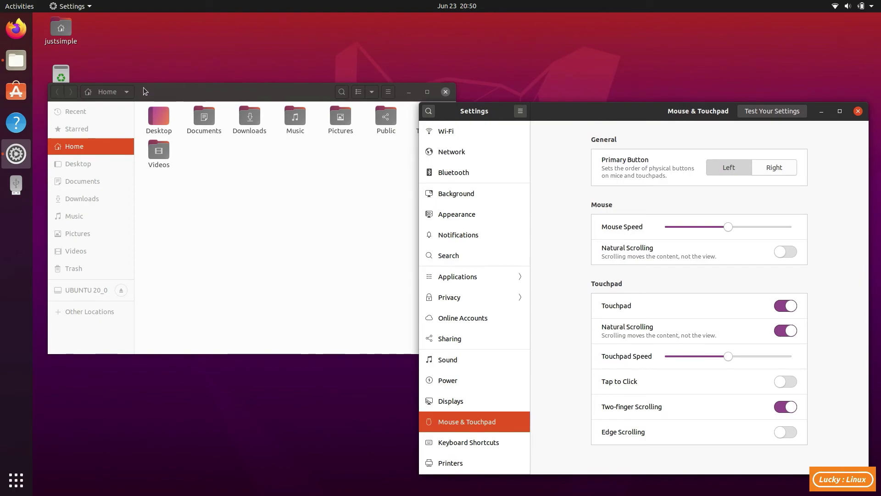
{"action": "left_click", "coordinate": [16, 92]}
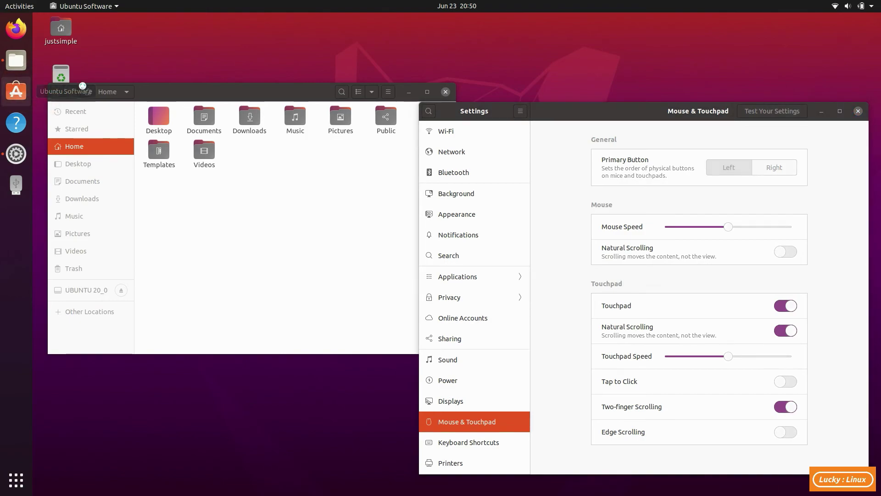